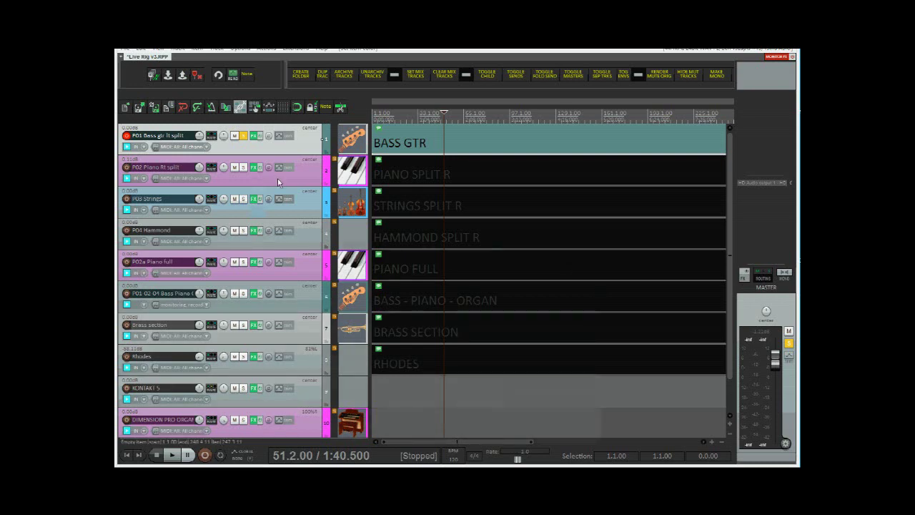
# Step through P02 Piano Rt split, P03 Strings and P04 Hammond, ending on track 6 P01-02-04 Bass Piano Organ
pyautogui.click(311, 175)
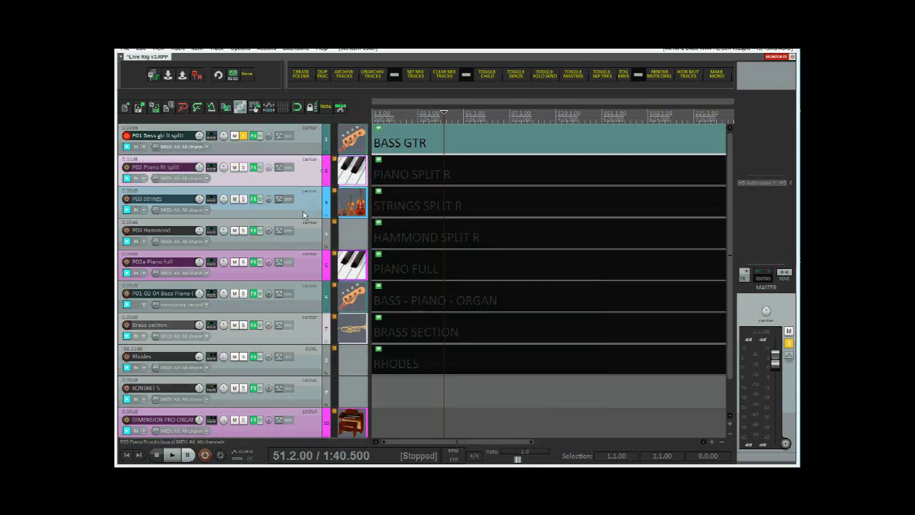
pyautogui.click(303, 214)
pyautogui.click(303, 236)
pyautogui.click(312, 274)
pyautogui.click(303, 241)
pyautogui.click(303, 209)
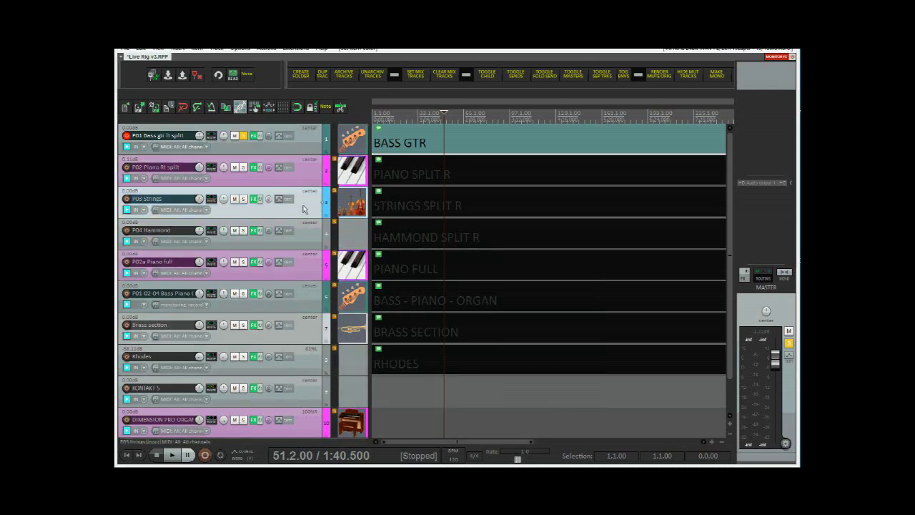
pyautogui.click(309, 293)
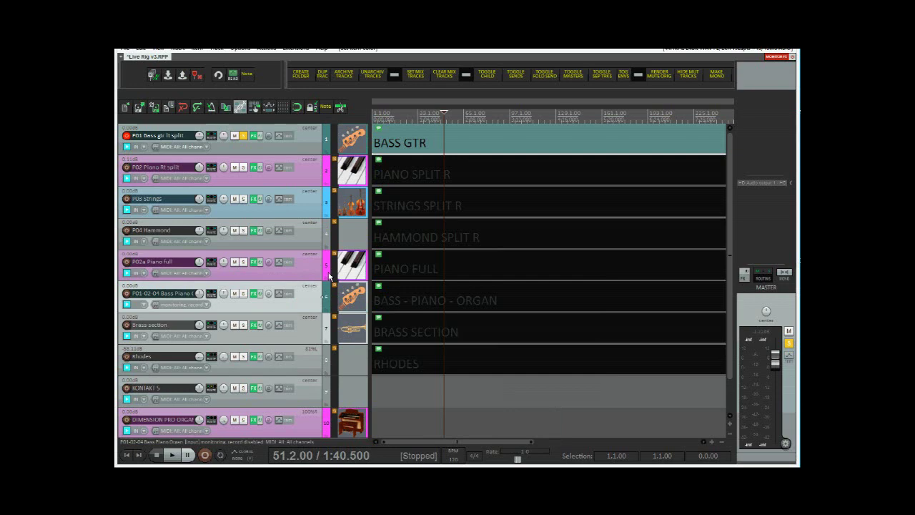
# From PIANO FULL, step up and down through the soloed patch tracks with the Up/Down shortcuts, ending on PIANO SPLIT R
pyautogui.click(329, 277)
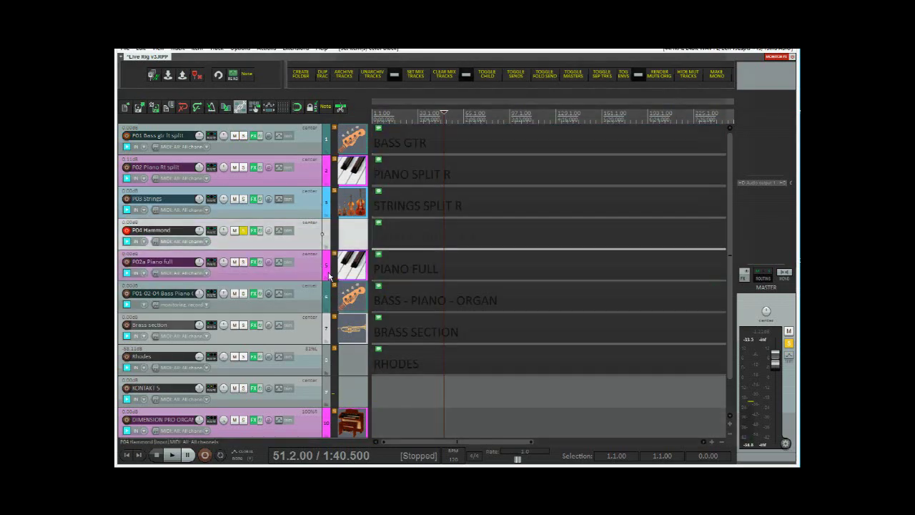
pyautogui.press('Up')
pyautogui.press('Up')
pyautogui.press('Up')
pyautogui.press('Up')
pyautogui.press('Down')
pyautogui.press('Down')
pyautogui.press('Down')
pyautogui.press('Down')
pyautogui.press('Down')
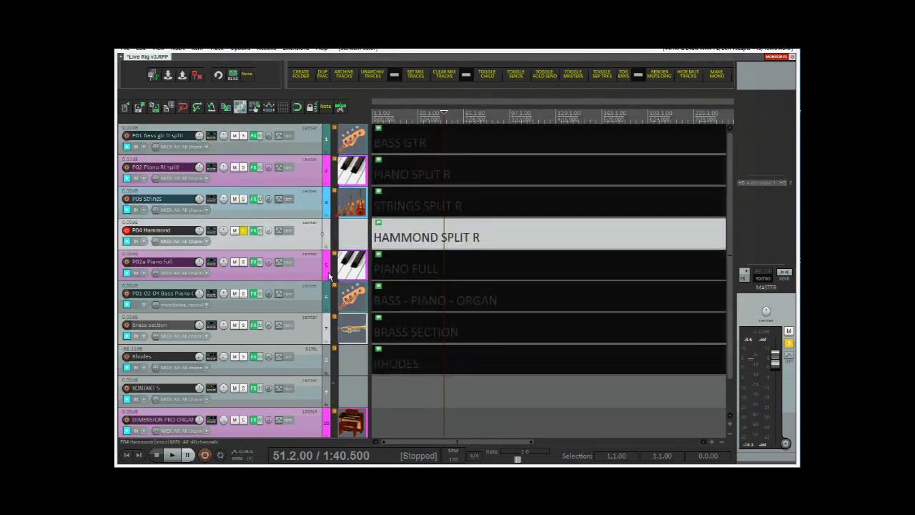
pyautogui.press('Down')
pyautogui.press('Up')
pyautogui.press('Up')
pyautogui.press('Up')
pyautogui.press('Up')
pyautogui.press('Up')
pyautogui.press('Up')
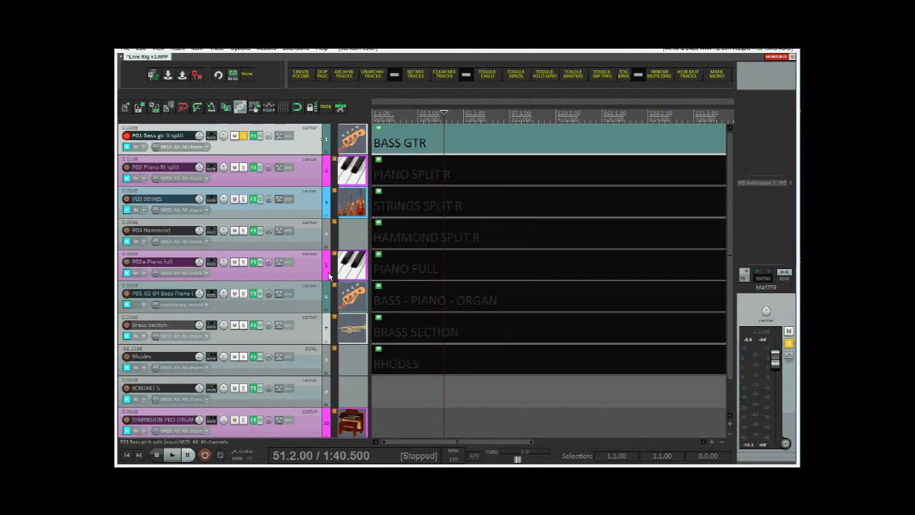
pyautogui.press('Down')
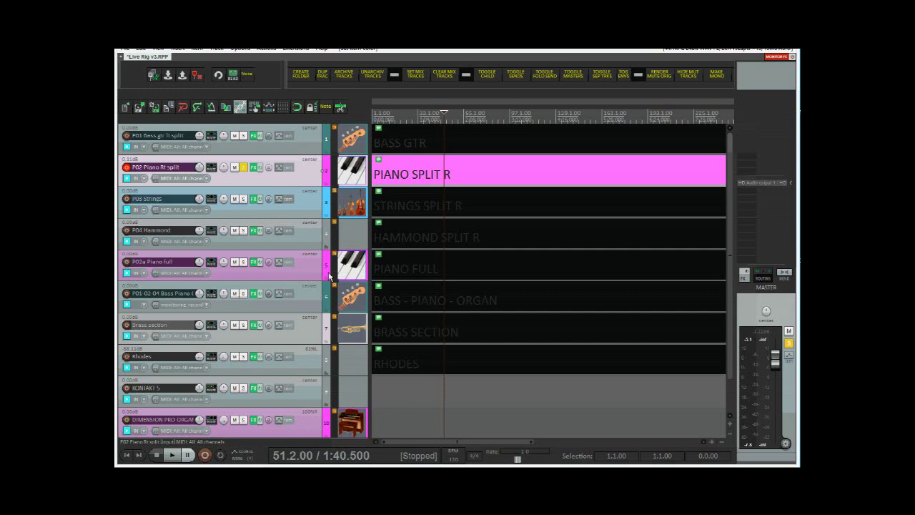
pyautogui.click(312, 149)
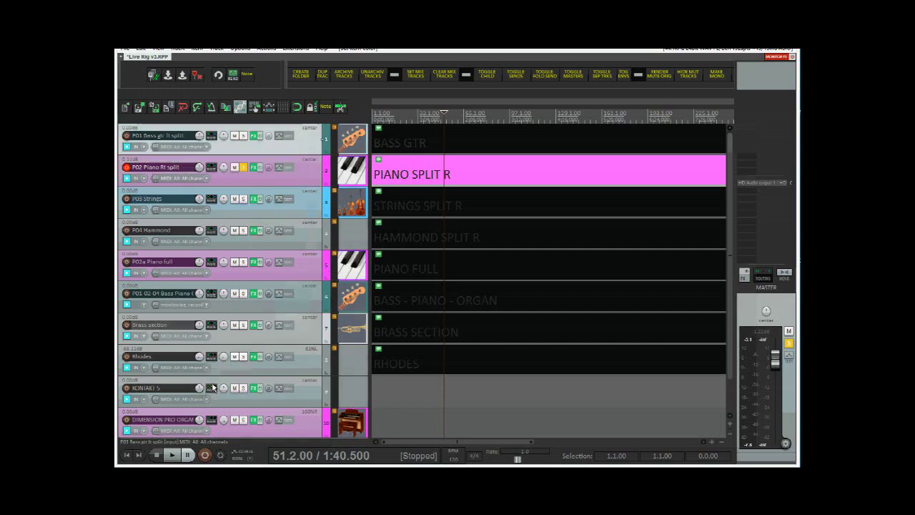
pyautogui.click(212, 388)
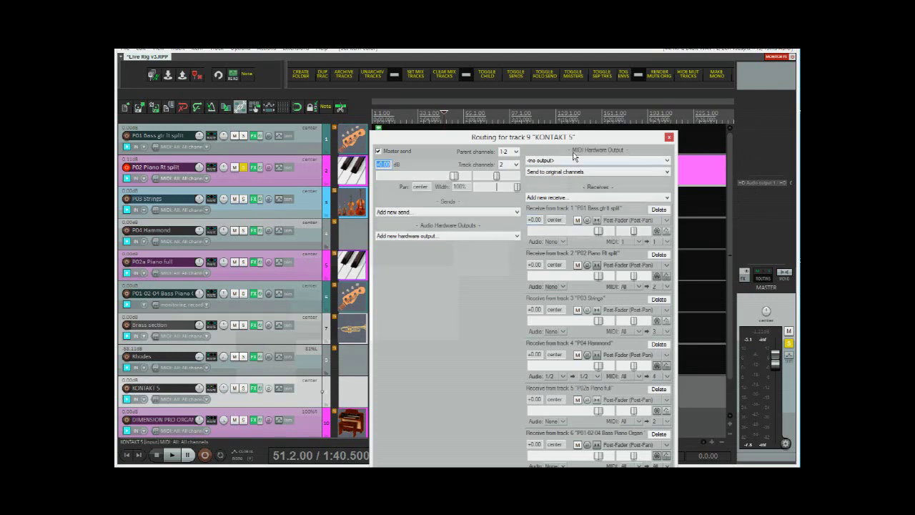
pyautogui.click(255, 387)
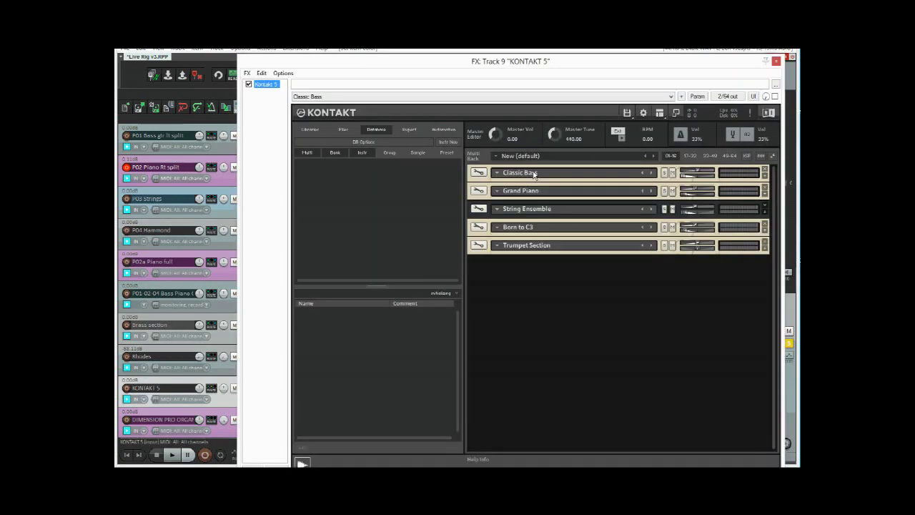
pyautogui.click(776, 60)
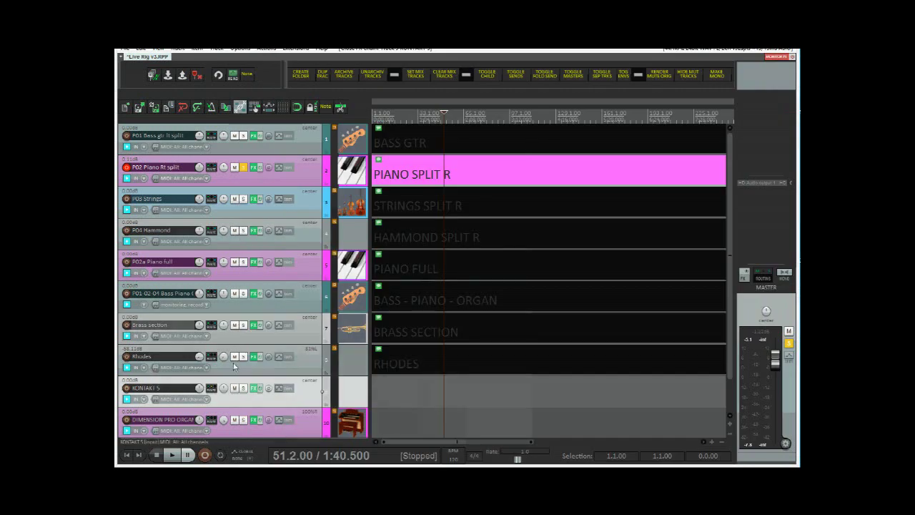
pyautogui.click(212, 356)
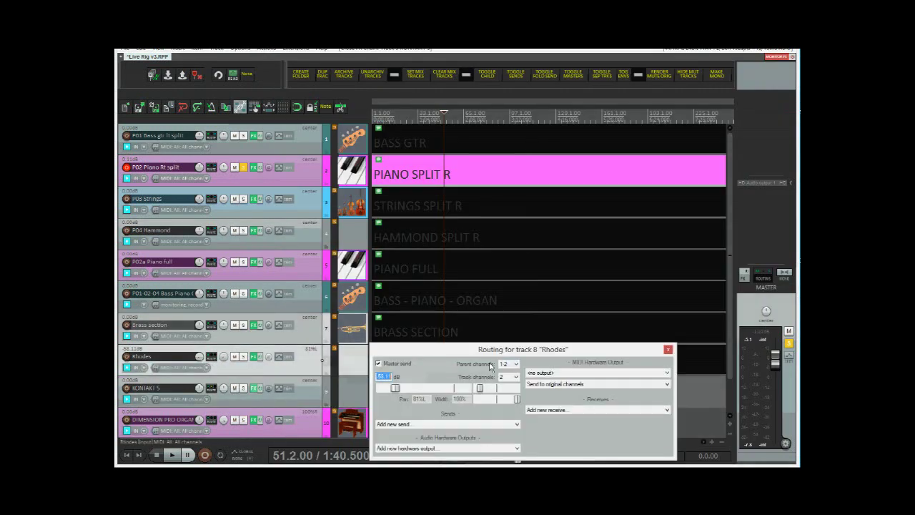
pyautogui.click(255, 357)
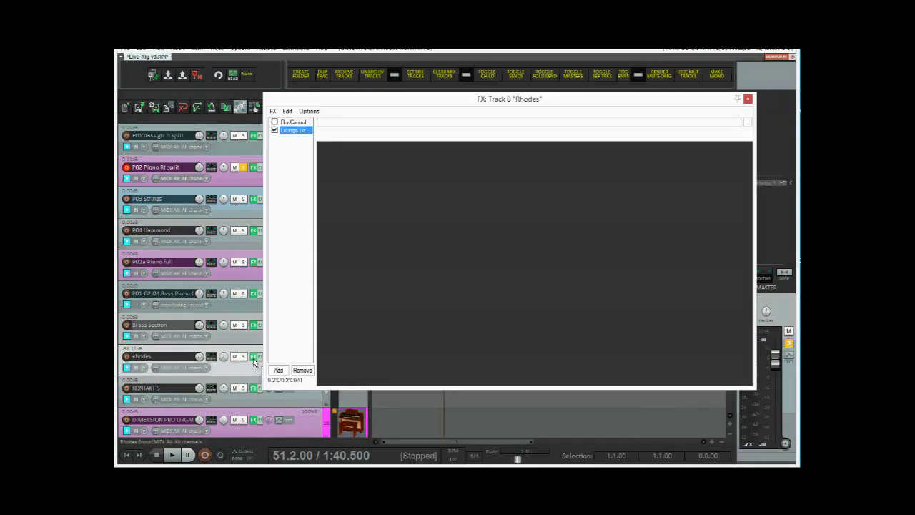
pyautogui.click(747, 99)
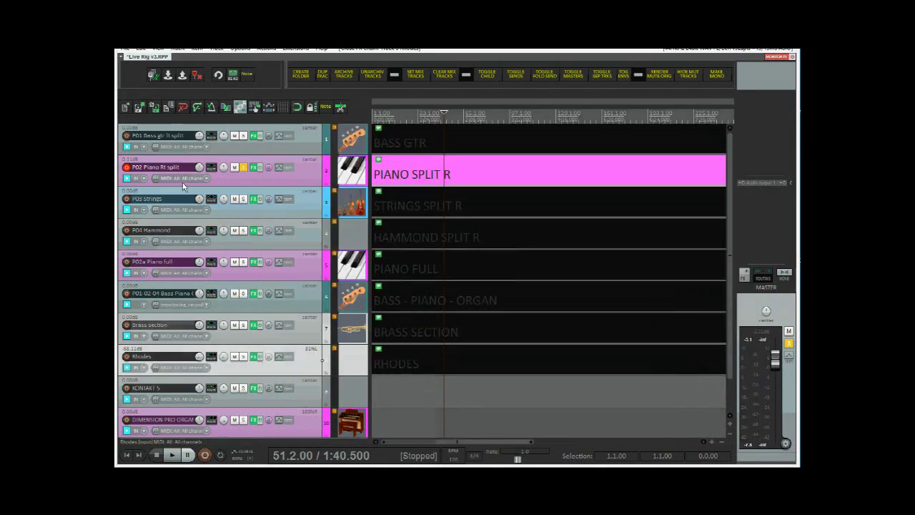
# Open the P01 Bass track's routing, follow it to KONTAKT 5 and open its instrument plugin
pyautogui.click(190, 140)
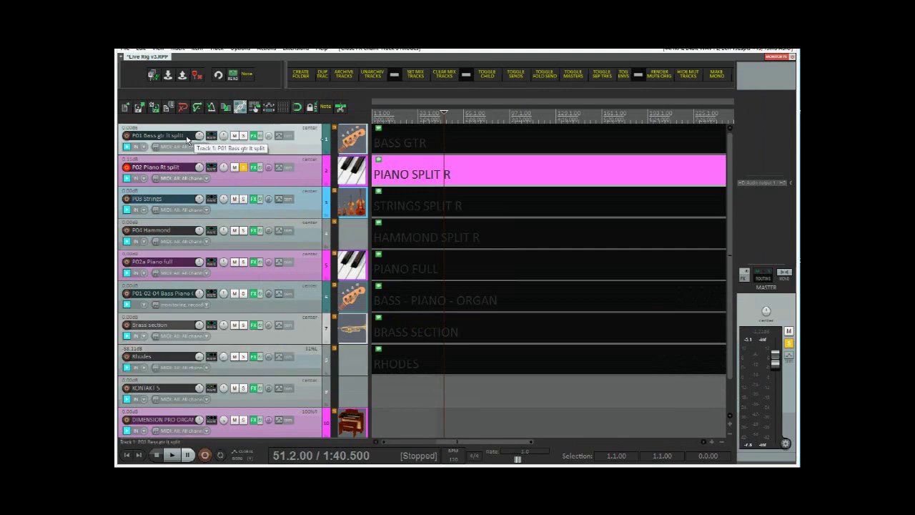
pyautogui.click(212, 138)
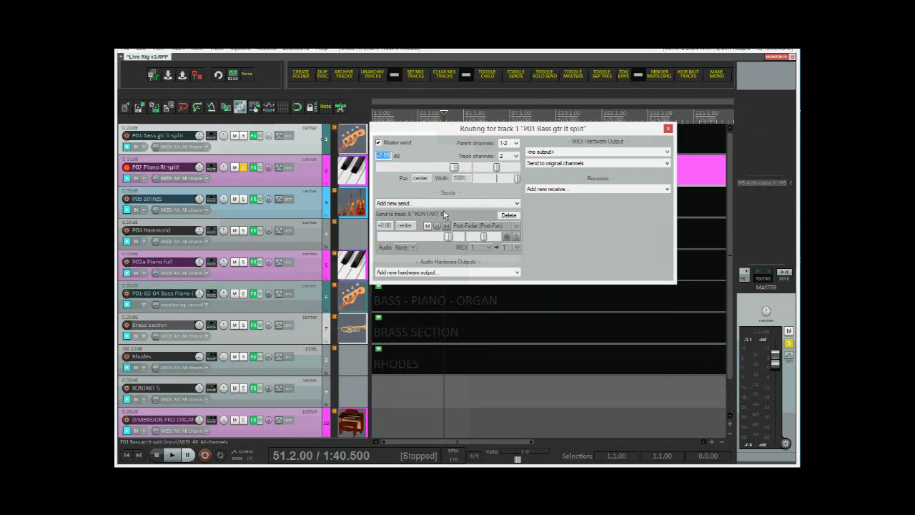
pyautogui.click(212, 387)
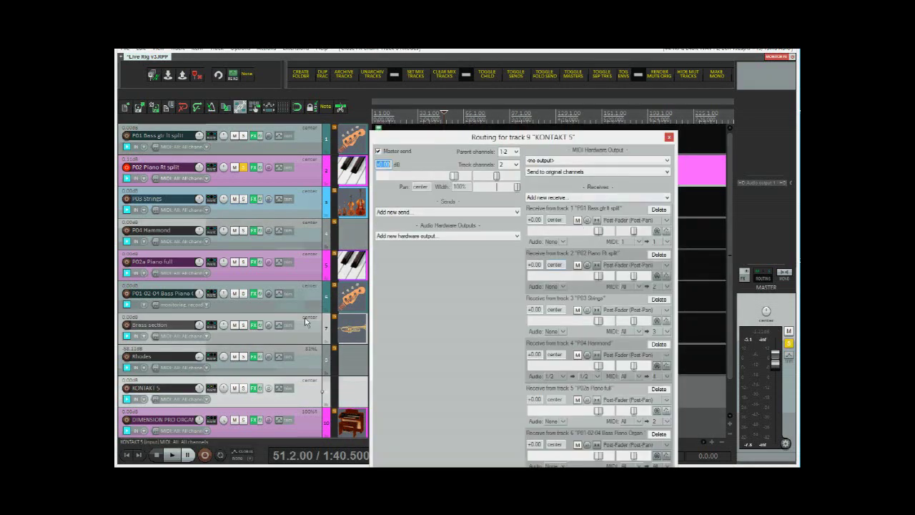
pyautogui.click(253, 390)
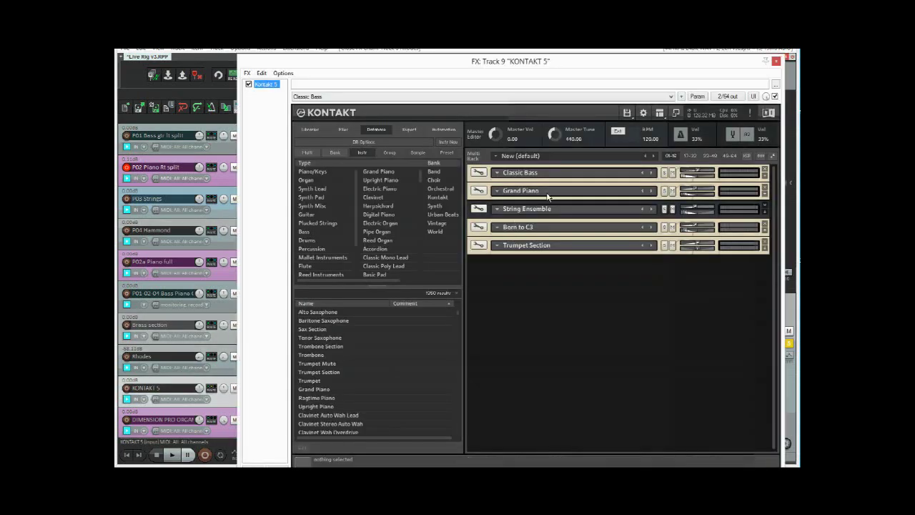
# Expand the Classic Bass and Grand Piano instrument strips in Kontakt, then close the plugin view
pyautogui.click(522, 173)
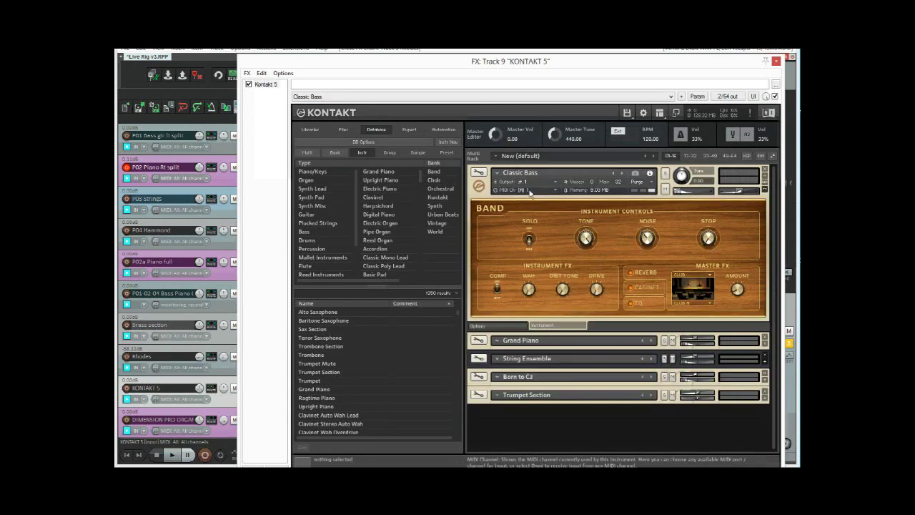
pyautogui.click(765, 342)
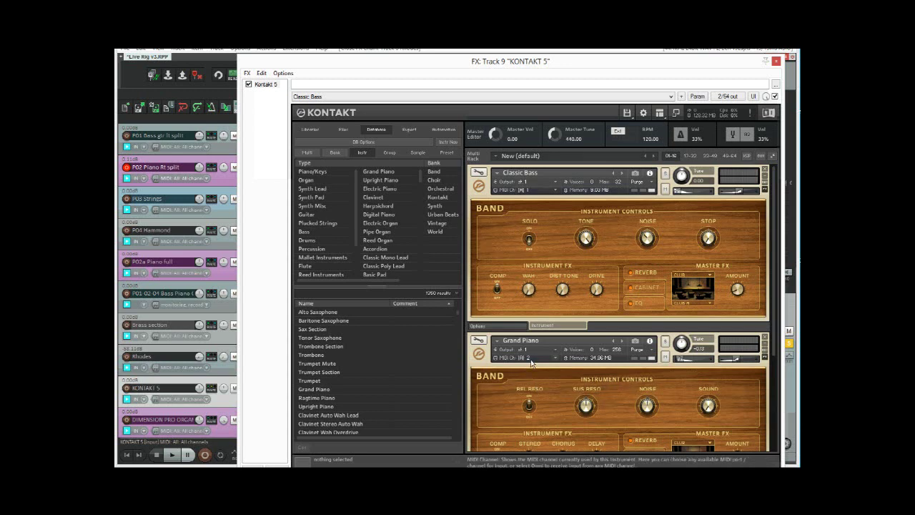
pyautogui.click(167, 261)
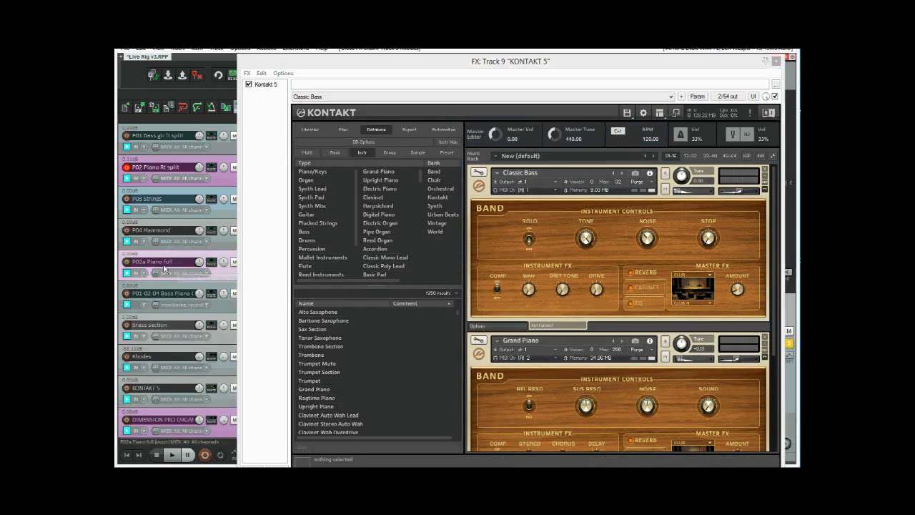
pyautogui.click(776, 60)
# Confirm P02a Piano full's MIDI send to KONTAKT 5, close the routing and reselect track 6 Bass Piano Organ
pyautogui.click(211, 294)
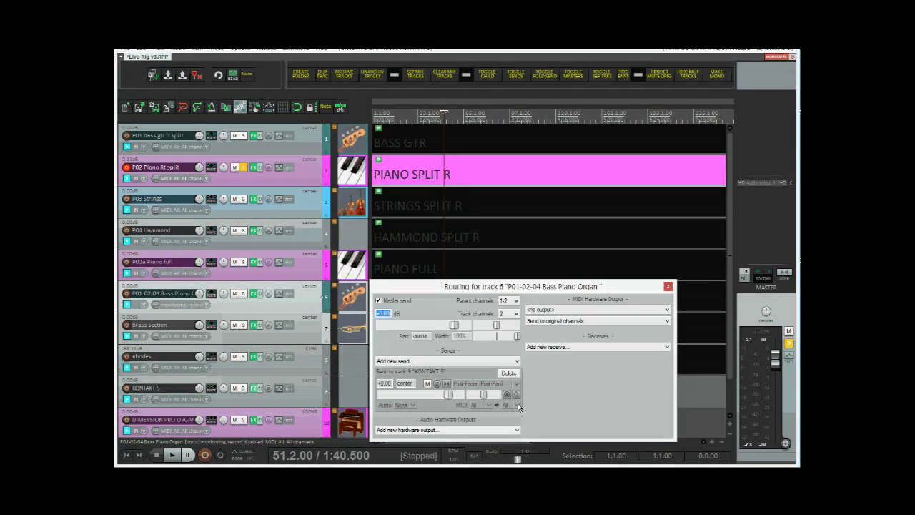
pyautogui.click(254, 271)
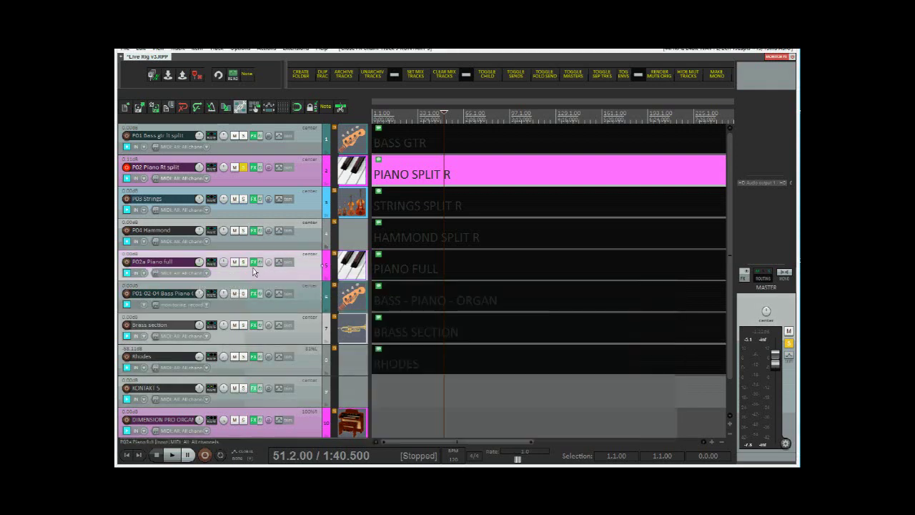
pyautogui.click(212, 261)
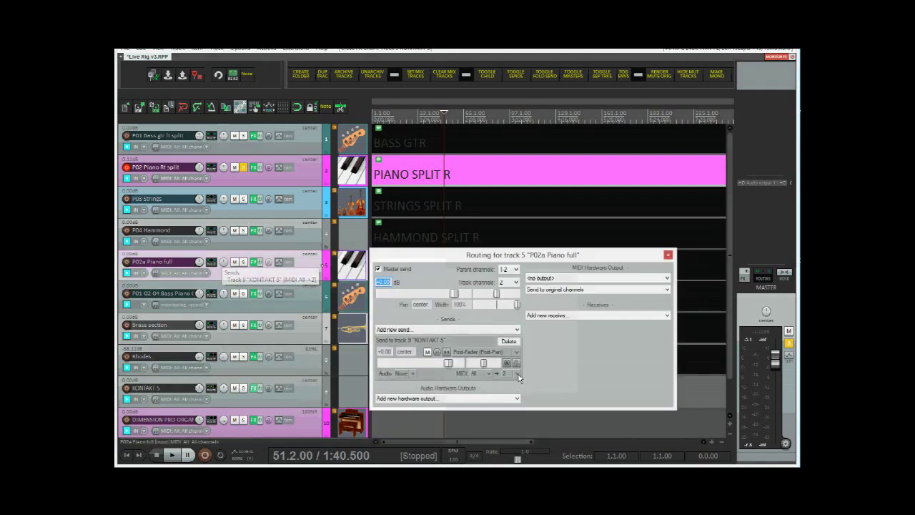
pyautogui.click(667, 256)
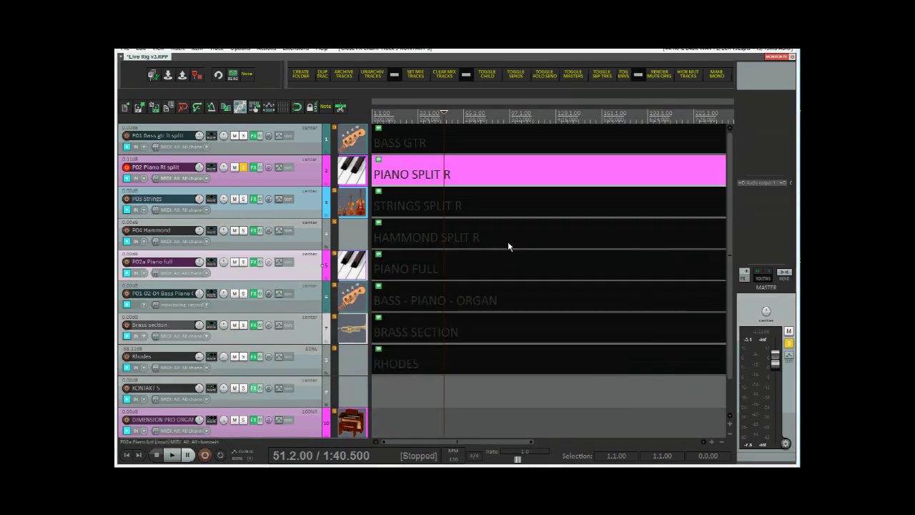
pyautogui.click(285, 307)
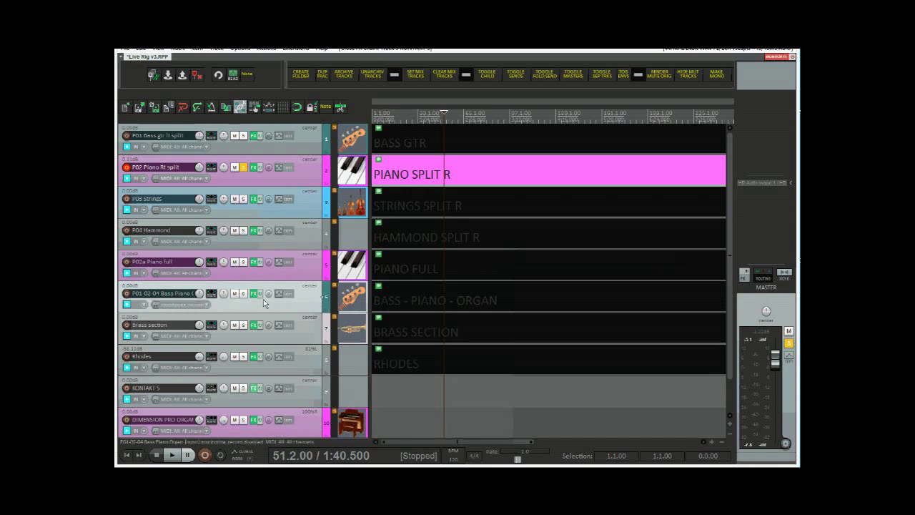
# Check and close track 6's routing, then open its MIDI Keyboard Splitter effect
pyautogui.click(212, 294)
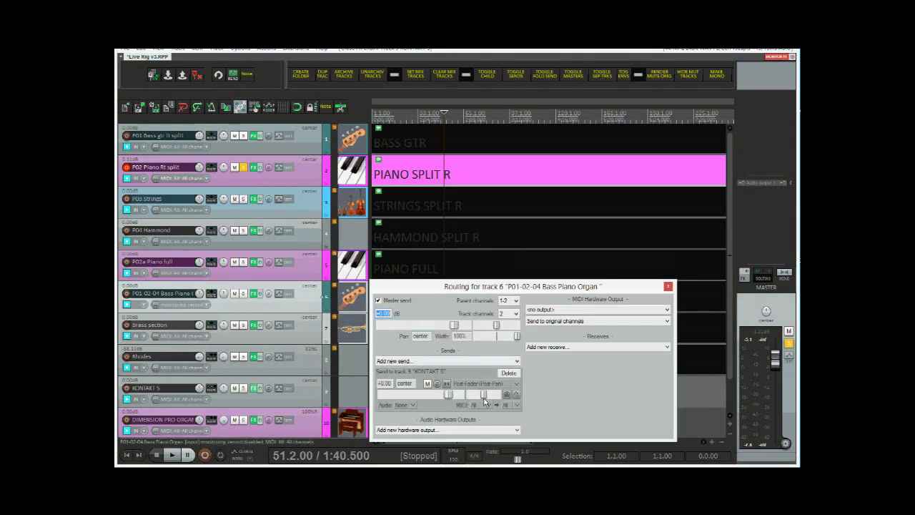
pyautogui.click(667, 286)
pyautogui.click(254, 294)
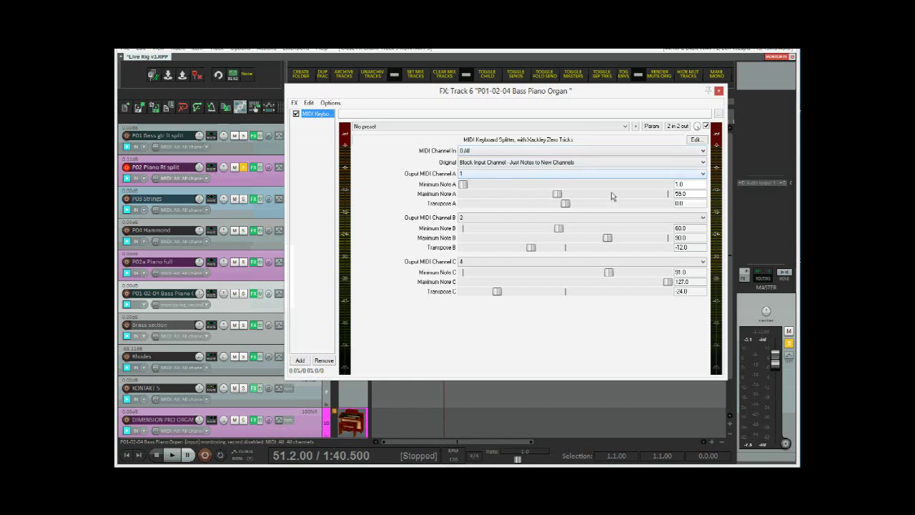
# Review splitter zone A (max note 59, MIDI channel 1) and zone B's -12 transpose
pyautogui.click(687, 193)
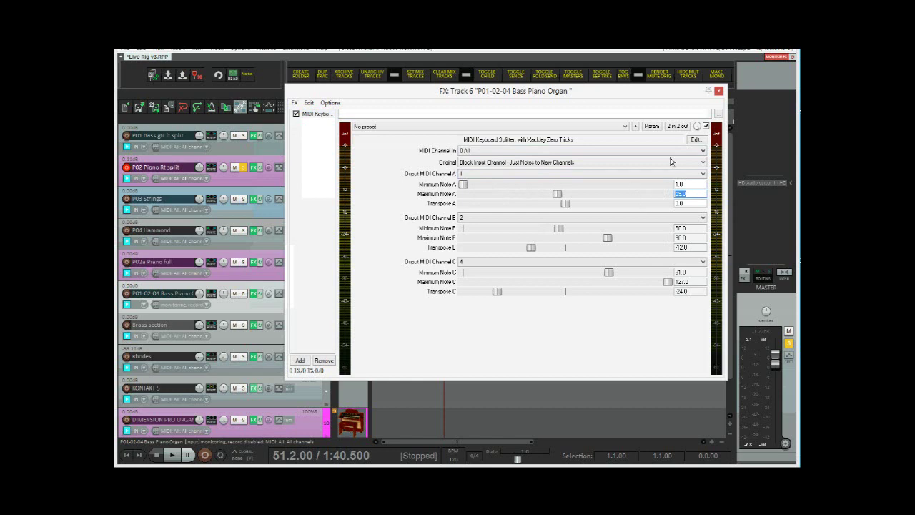
pyautogui.click(480, 176)
pyautogui.click(482, 180)
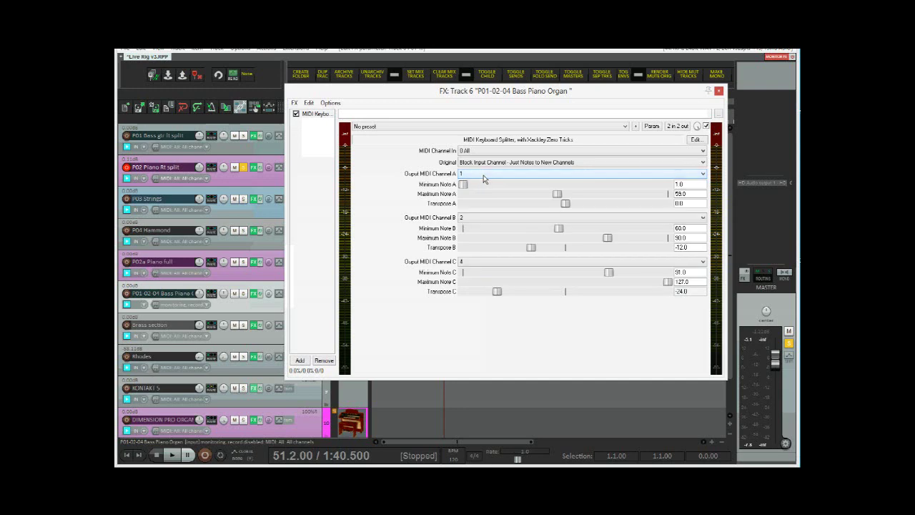
pyautogui.doubleClick(691, 247)
# Review zone C (channel 4, notes 91–127, transpose -24), close the splitter and show track 6's routing
pyautogui.click(514, 261)
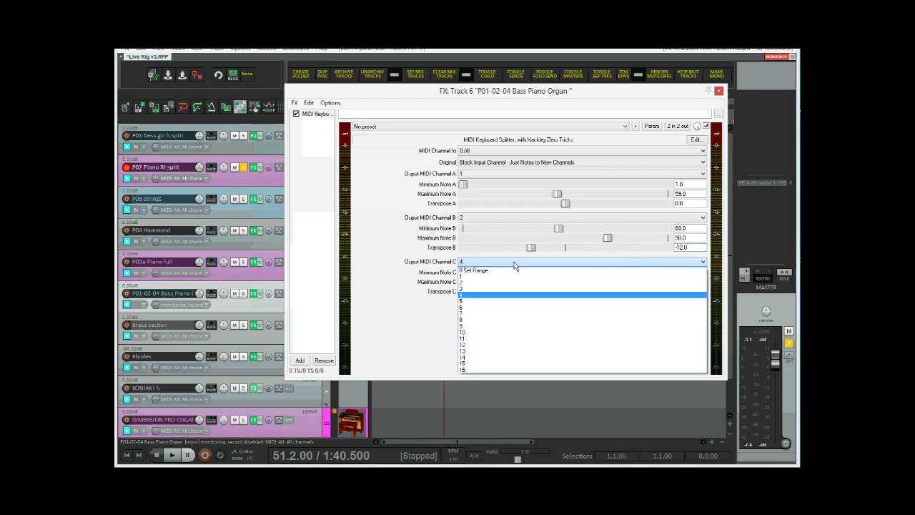
pyautogui.click(513, 262)
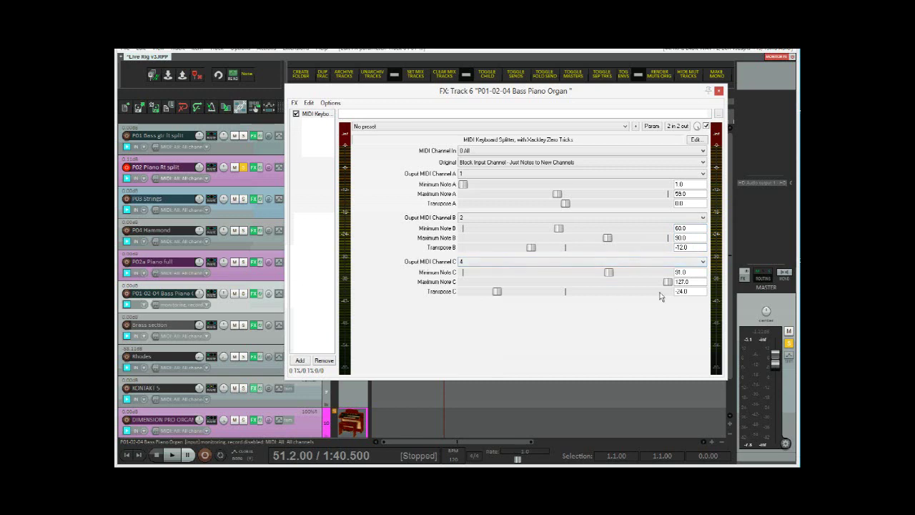
pyautogui.doubleClick(689, 272)
pyautogui.doubleClick(695, 282)
pyautogui.doubleClick(690, 291)
pyautogui.click(718, 91)
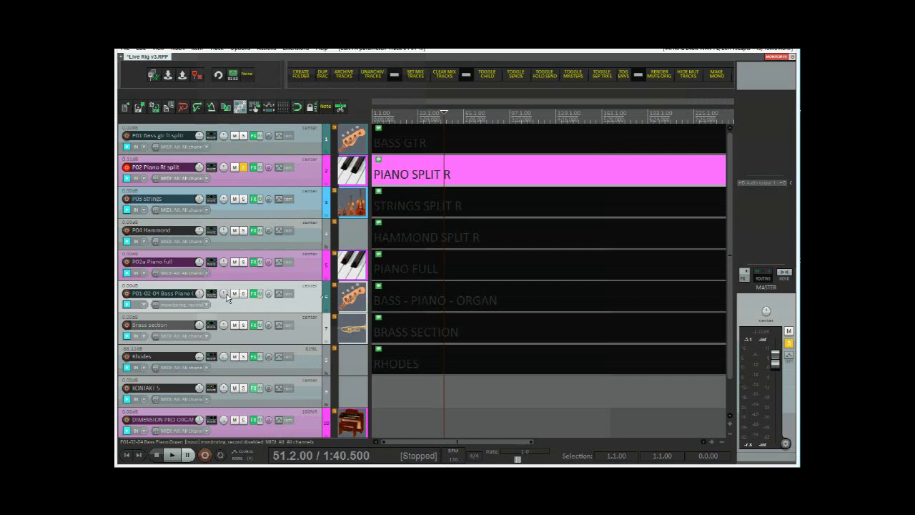
pyautogui.click(213, 296)
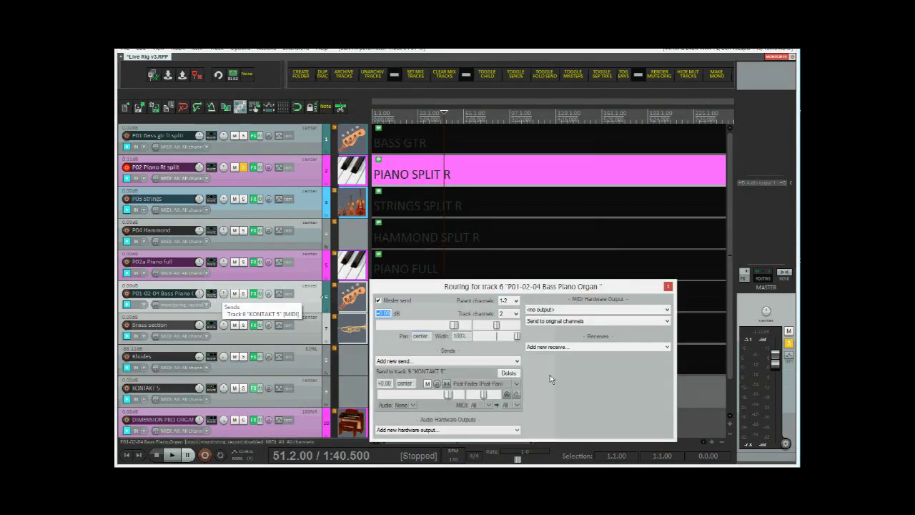
# Close track 6's routing window and bring up the Actions list with '?'
pyautogui.click(668, 287)
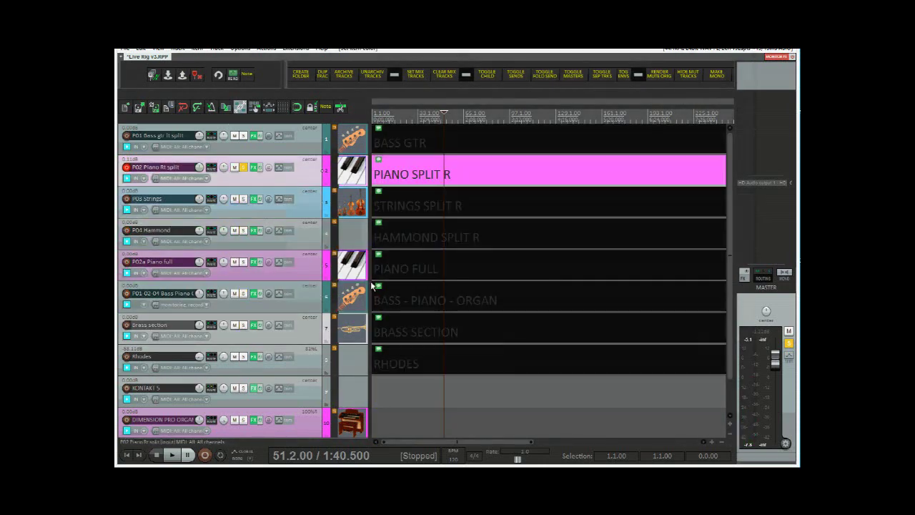
pyautogui.hotkey('shift', '/')
# Locate the MIDI-triggered 'Previous track and solo' action by its shortcut and open it in the custom action editor
pyautogui.moveTo(592, 221); pyautogui.dragTo(408, 151)
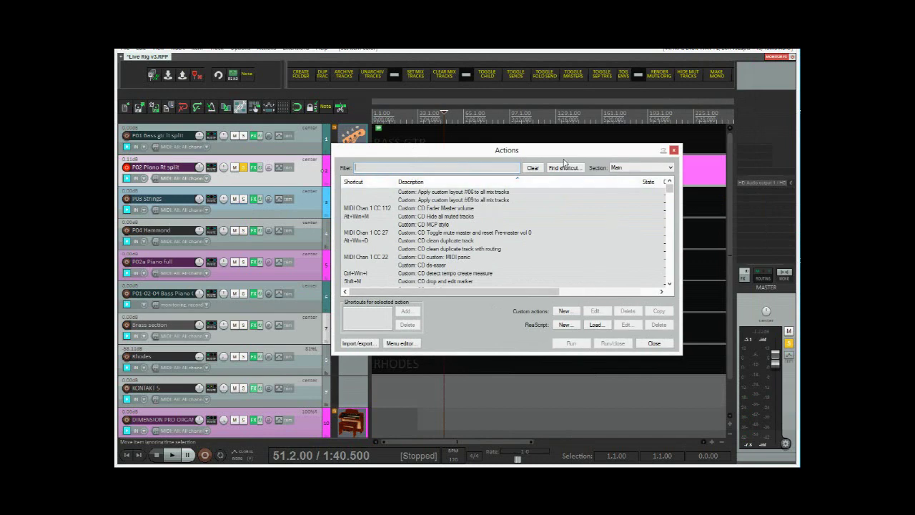
pyautogui.click(563, 169)
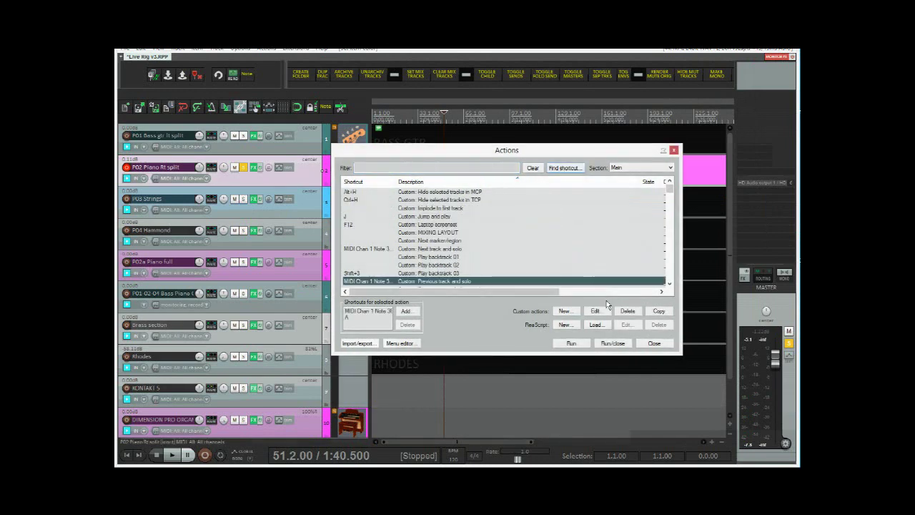
pyautogui.click(596, 311)
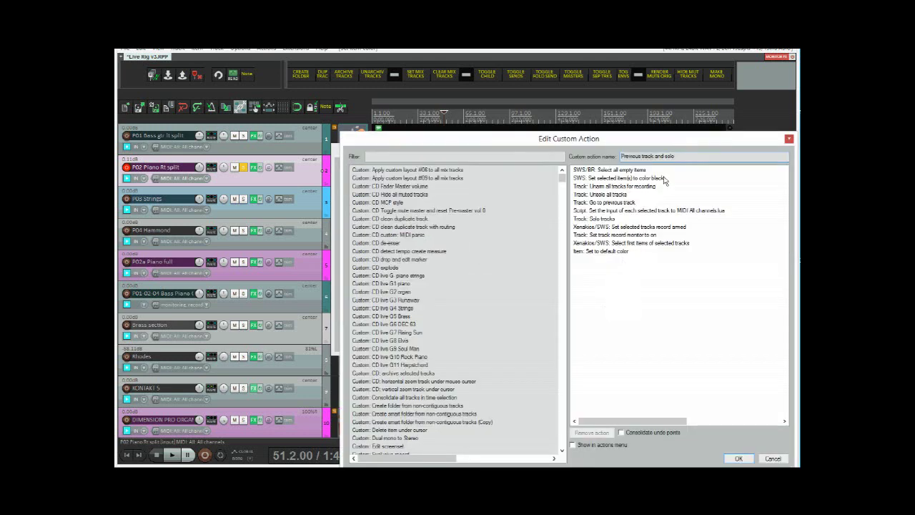
pyautogui.moveTo(674, 156); pyautogui.dragTo(578, 154)
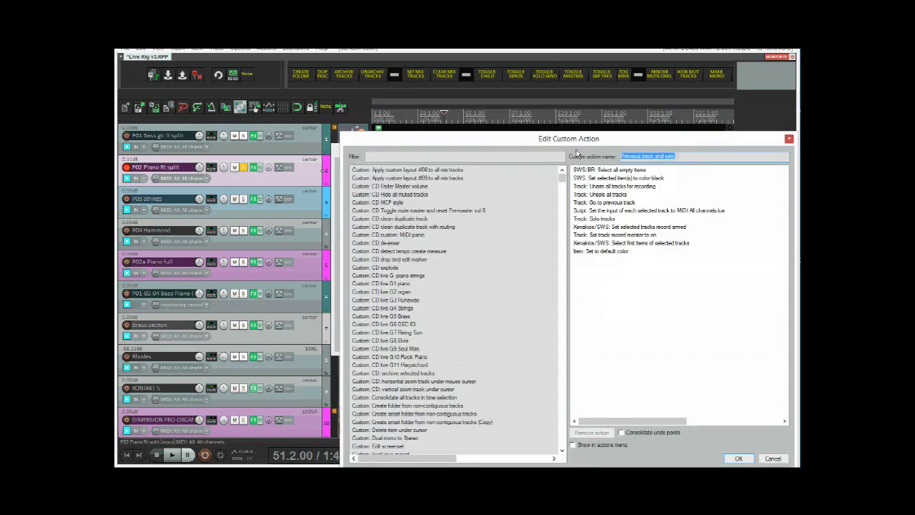
pyautogui.click(623, 171)
pyautogui.moveTo(623, 137); pyautogui.dragTo(782, 157)
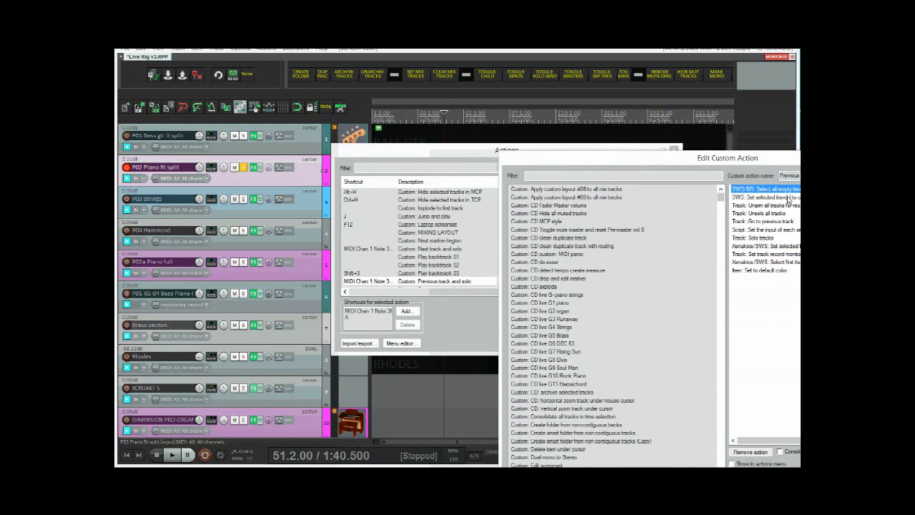
pyautogui.click(786, 197)
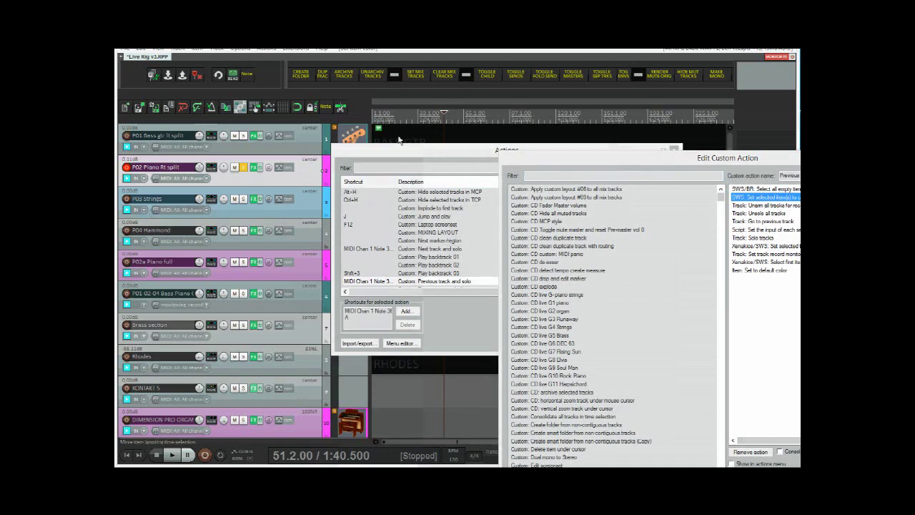
# Open the properties of the RHODES item on the Rhodes track
pyautogui.click(409, 368)
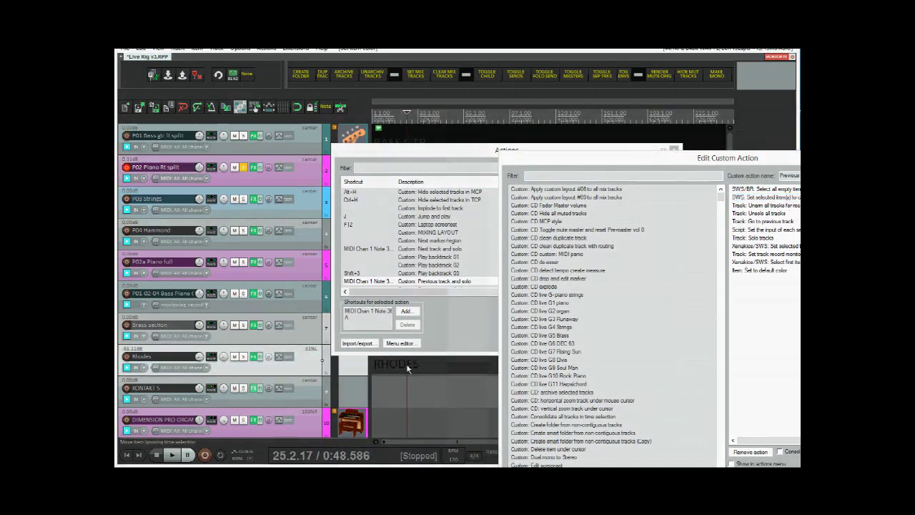
pyautogui.doubleClick(414, 372)
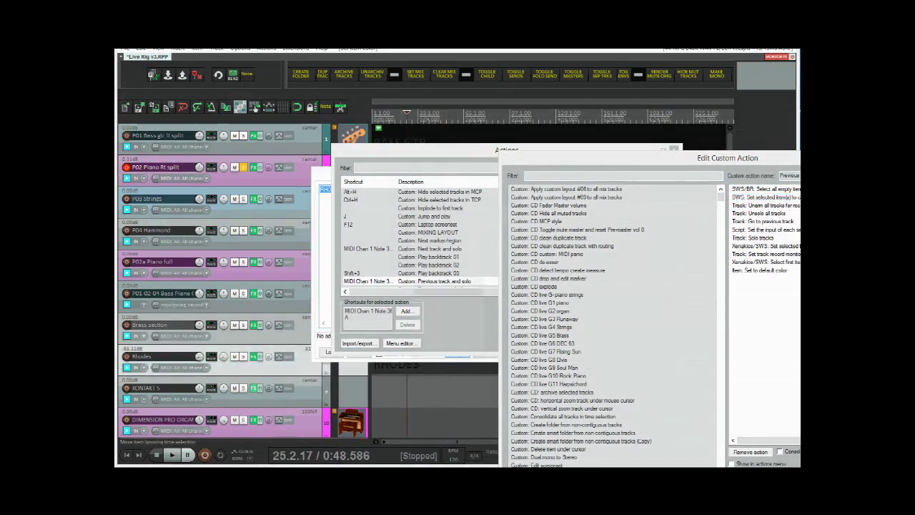
pyautogui.moveTo(760, 163); pyautogui.dragTo(524, 139)
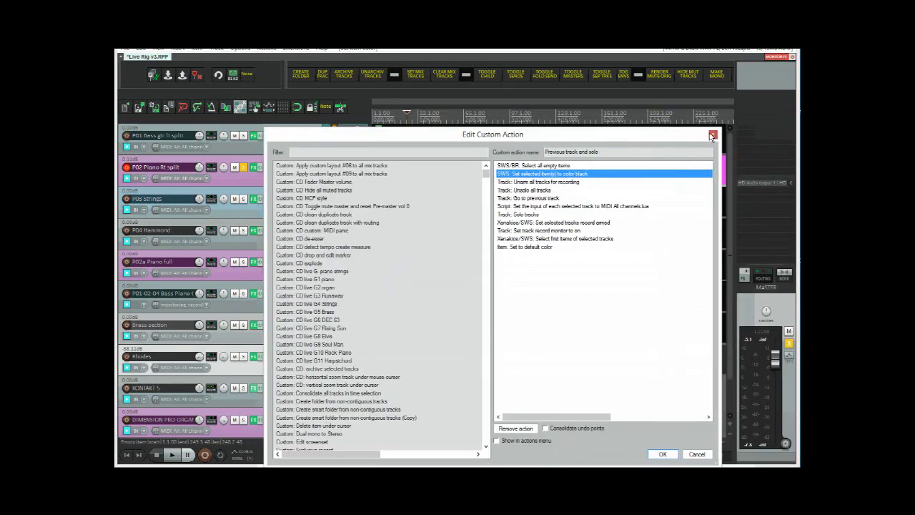
# Close the custom action editor and Actions list, then confirm RHODES as the Rhodes item's label
pyautogui.click(712, 135)
pyautogui.click(675, 150)
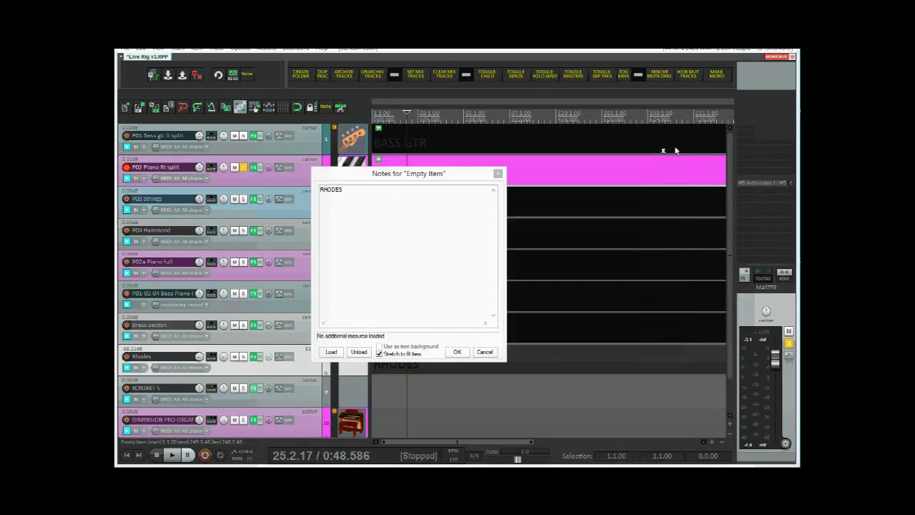
pyautogui.click(497, 173)
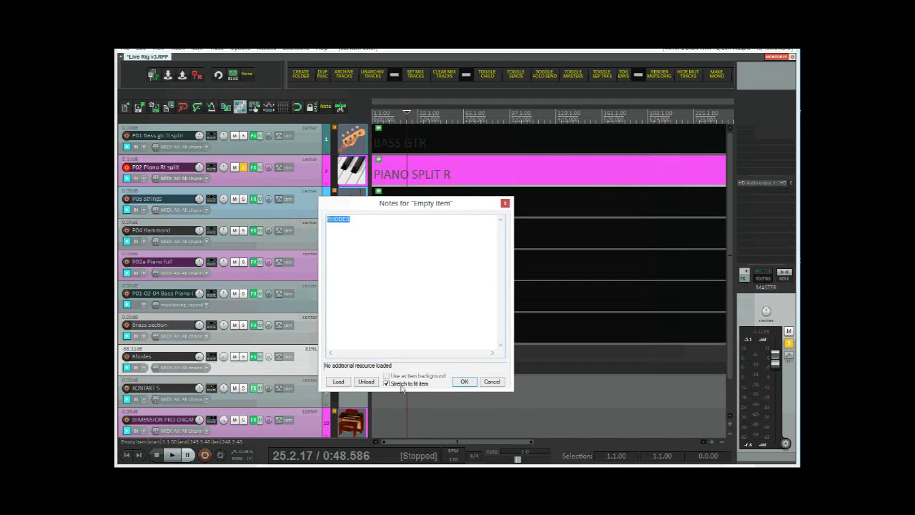
pyautogui.click(464, 381)
# Check the BASS GTR item's notes and close them without changes
pyautogui.click(410, 135)
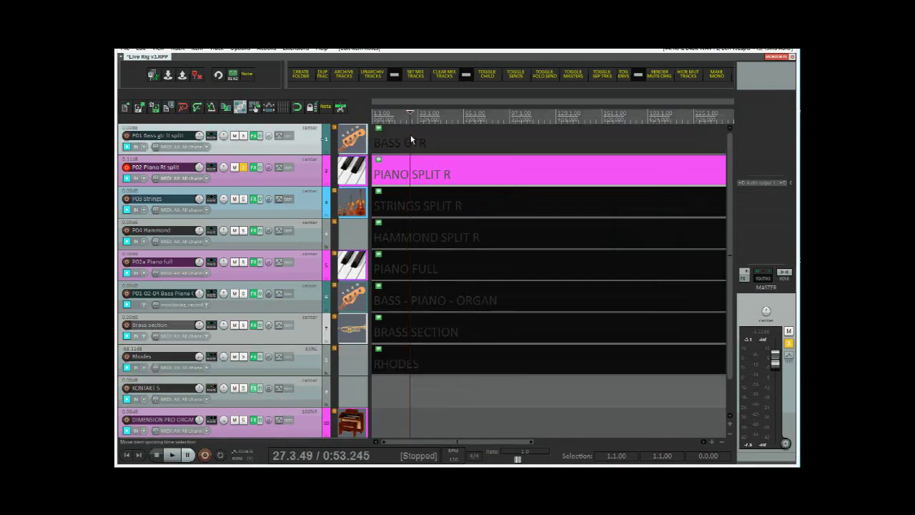
pyautogui.doubleClick(411, 134)
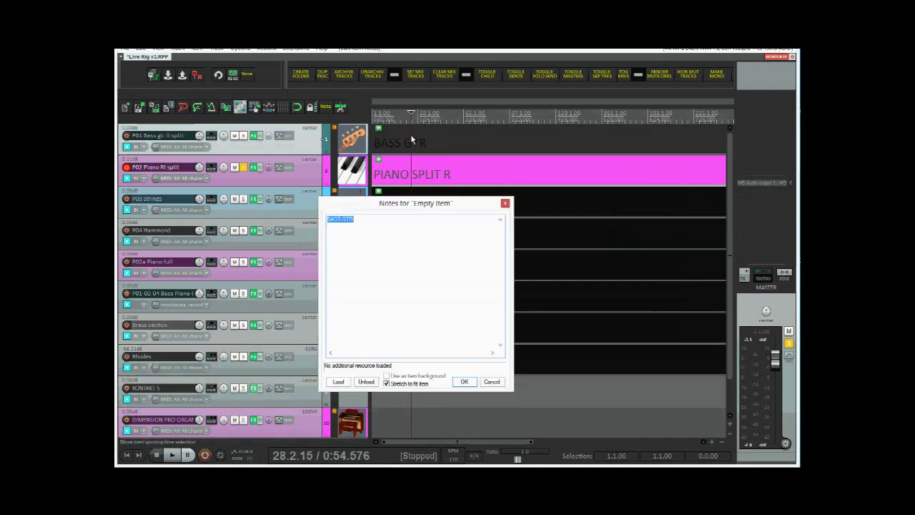
pyautogui.click(505, 205)
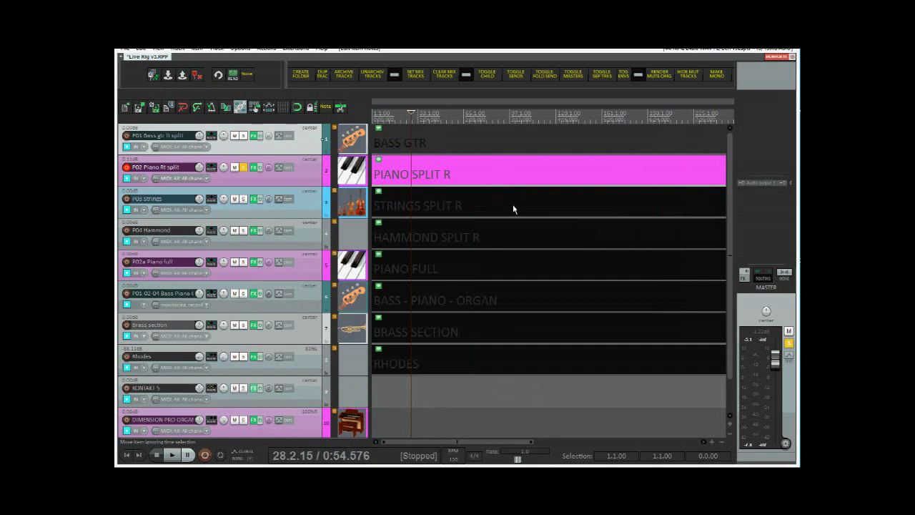
# Find the 'Previous track and solo' action by its trigger in the Actions list and open it for editing
pyautogui.press('?')
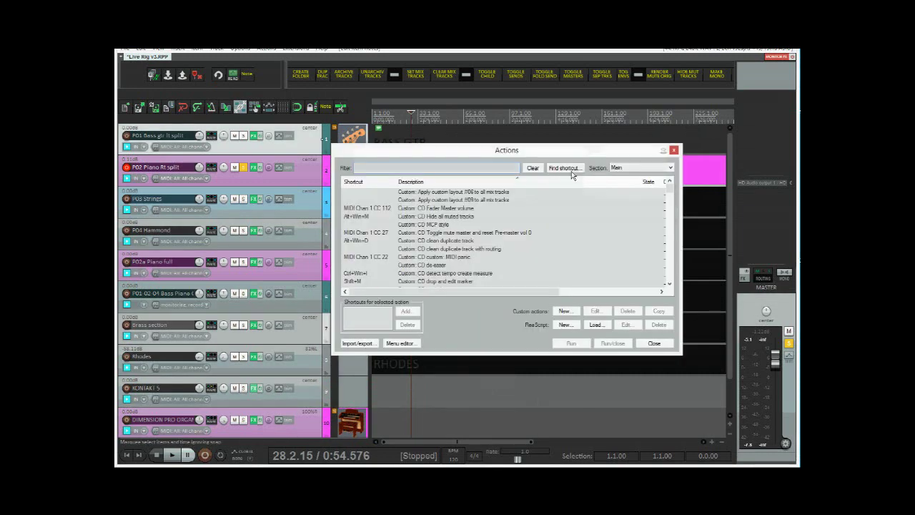
pyautogui.click(565, 169)
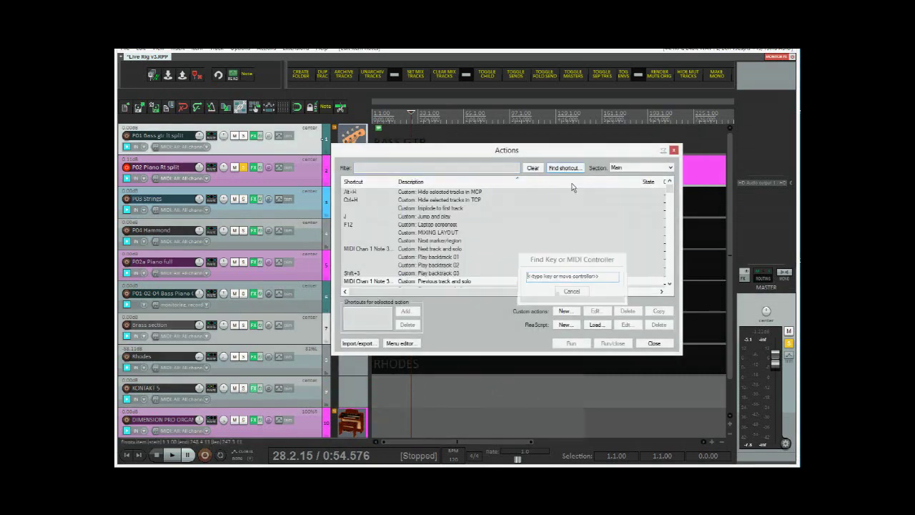
pyautogui.click(445, 283)
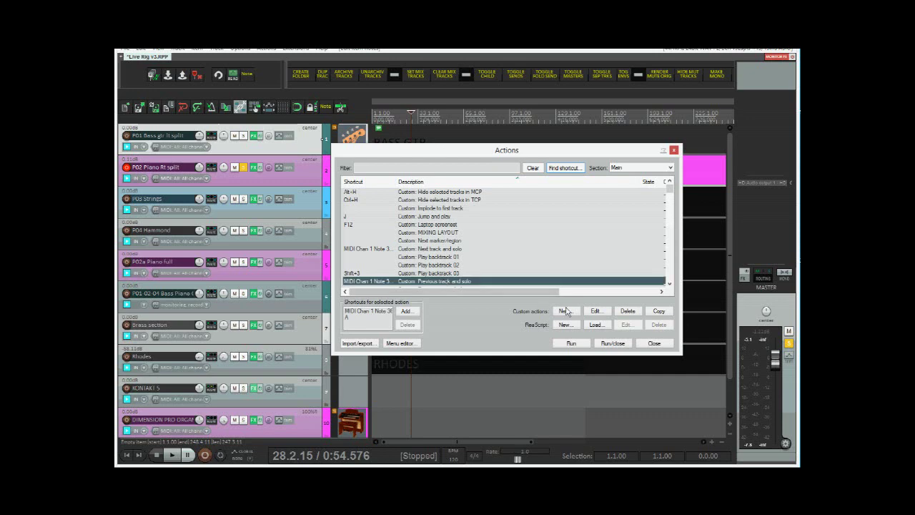
pyautogui.click(596, 311)
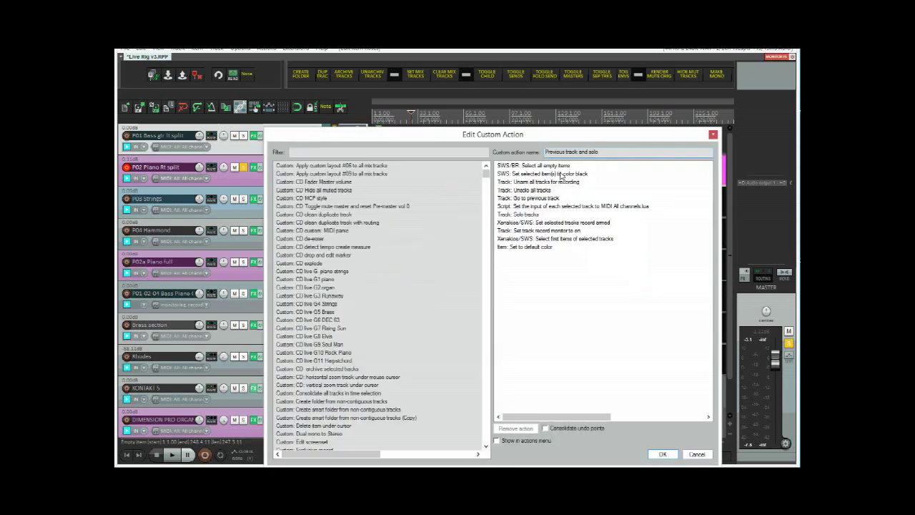
# Review the select-empty-items, colour-black, unarm-all, unsolo-all and go-to-previous-track steps
pyautogui.click(557, 166)
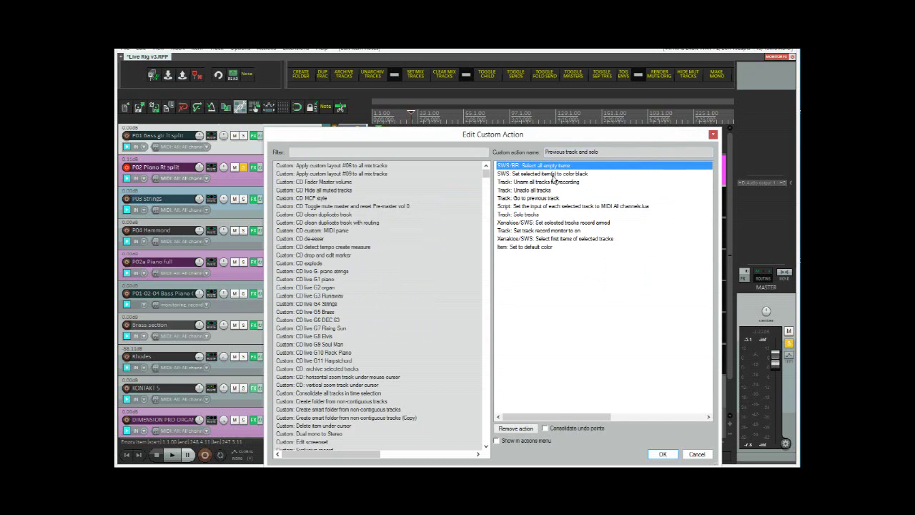
pyautogui.click(554, 176)
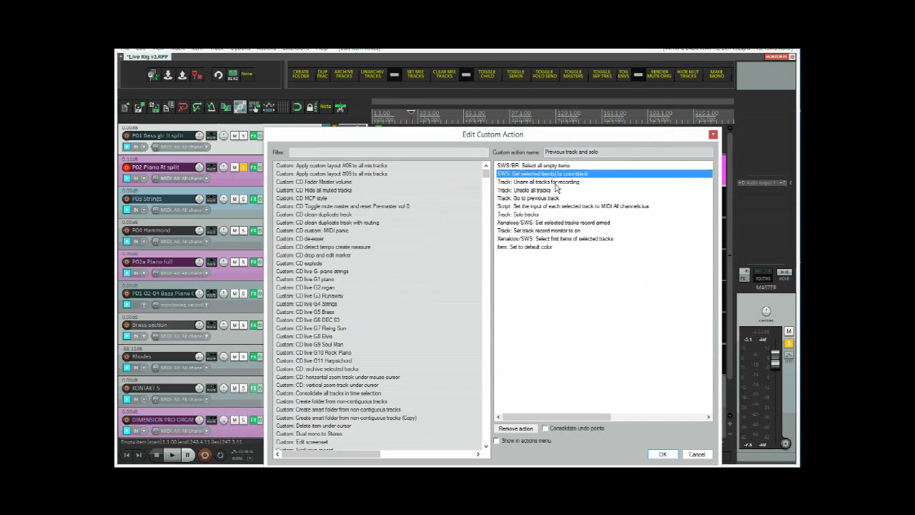
pyautogui.click(556, 183)
pyautogui.click(548, 190)
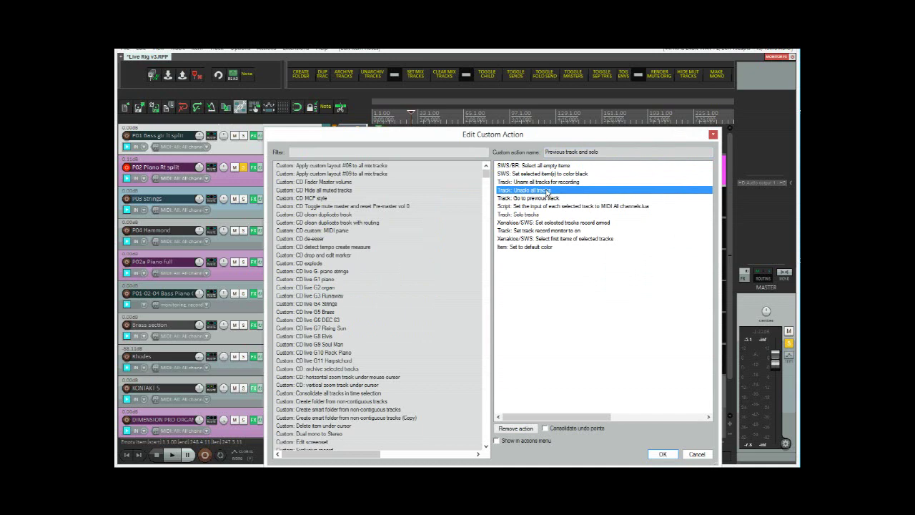
pyautogui.click(551, 197)
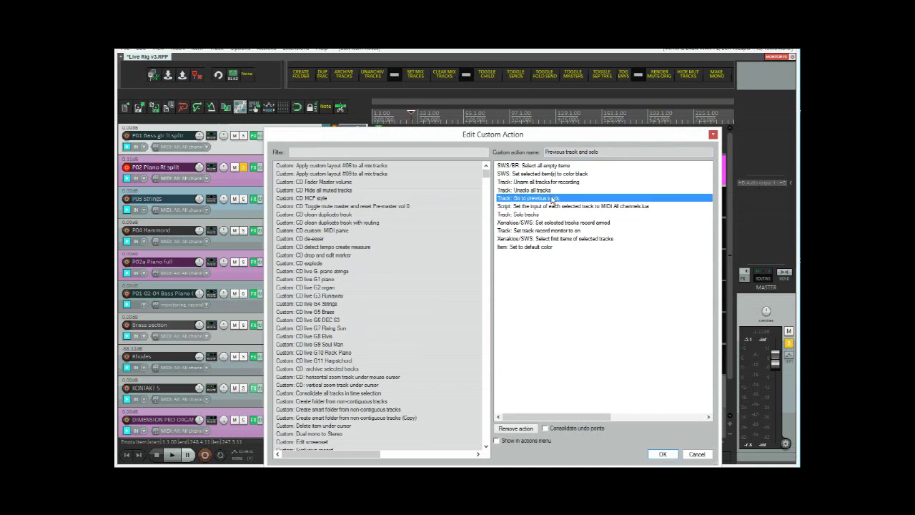
# Review the set-input, solo, record-arm, monitor, select-first-items and reset-colour steps, then close the editor
pyautogui.moveTo(532, 140); pyautogui.dragTo(728, 152)
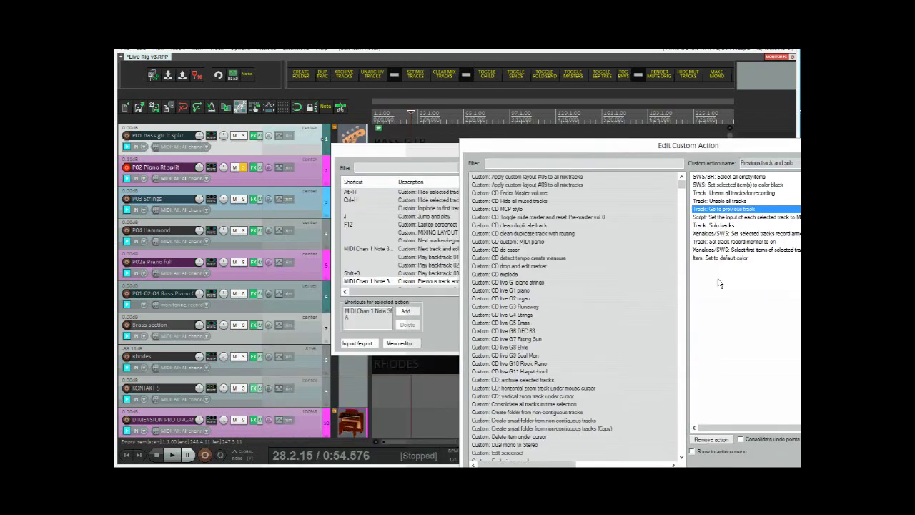
pyautogui.click(758, 217)
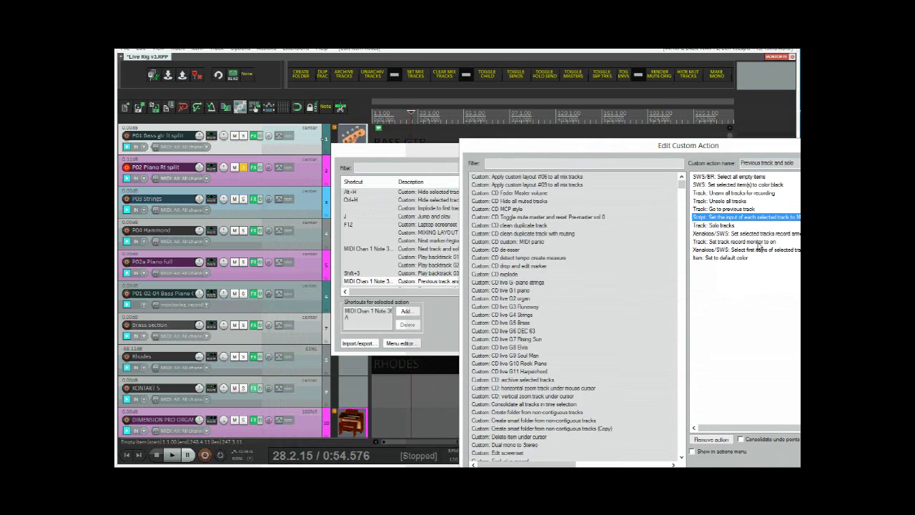
pyautogui.click(734, 226)
pyautogui.click(755, 234)
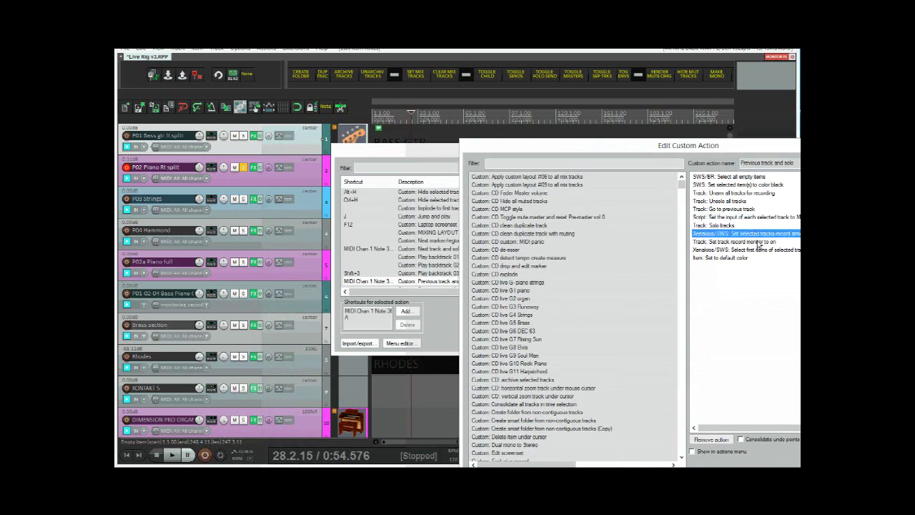
pyautogui.click(758, 243)
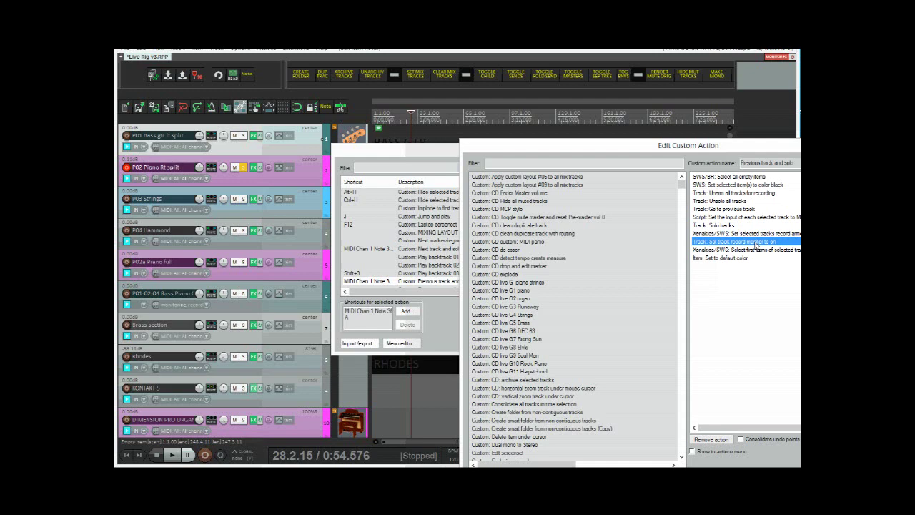
pyautogui.click(754, 250)
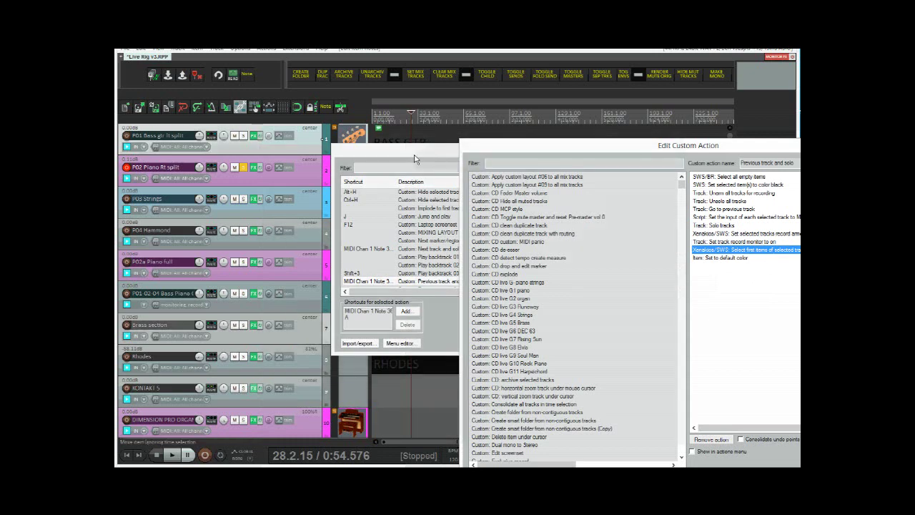
pyautogui.click(739, 258)
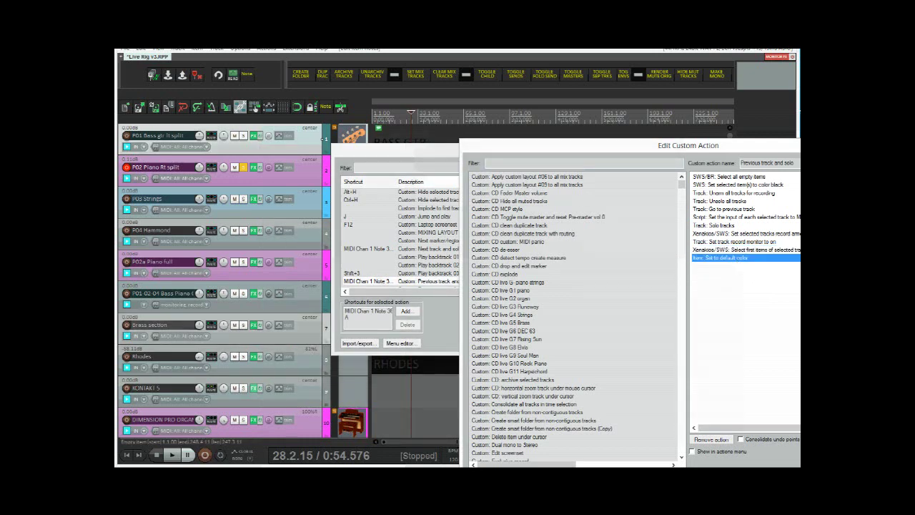
pyautogui.press('Return')
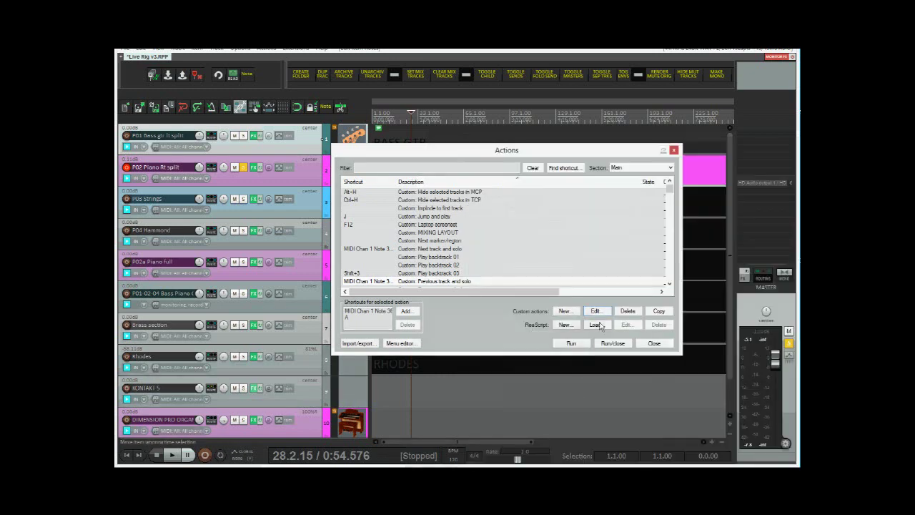
# Inspect the steps of the 'Next track and solo' custom action, then close its editor and the Actions list
pyautogui.click(558, 167)
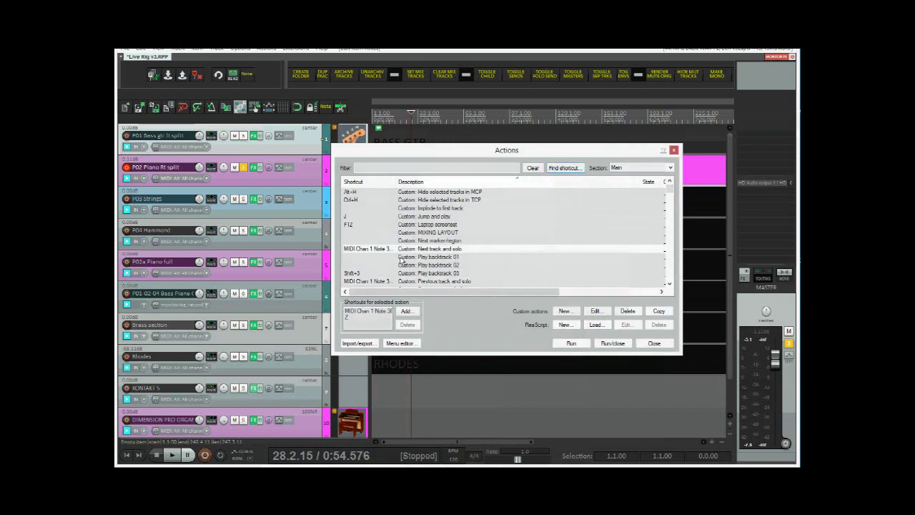
pyautogui.click(596, 311)
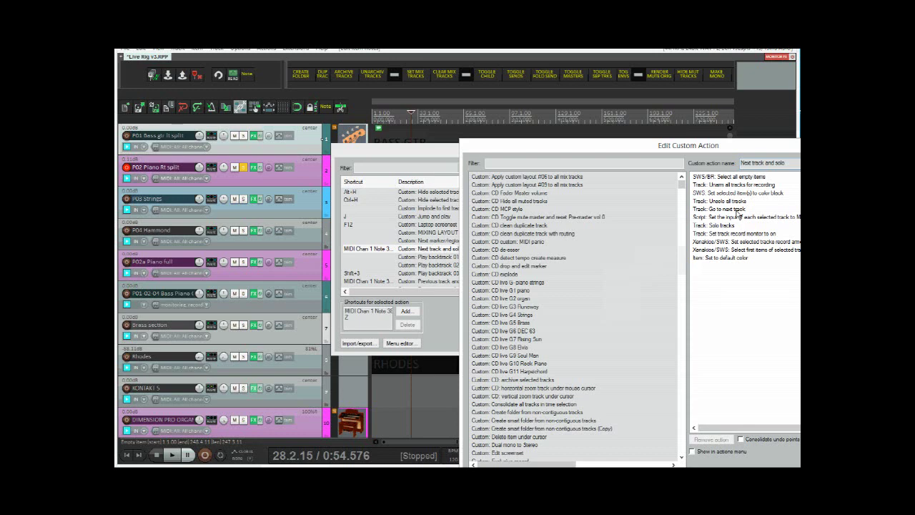
pyautogui.press('Return')
pyautogui.click(658, 344)
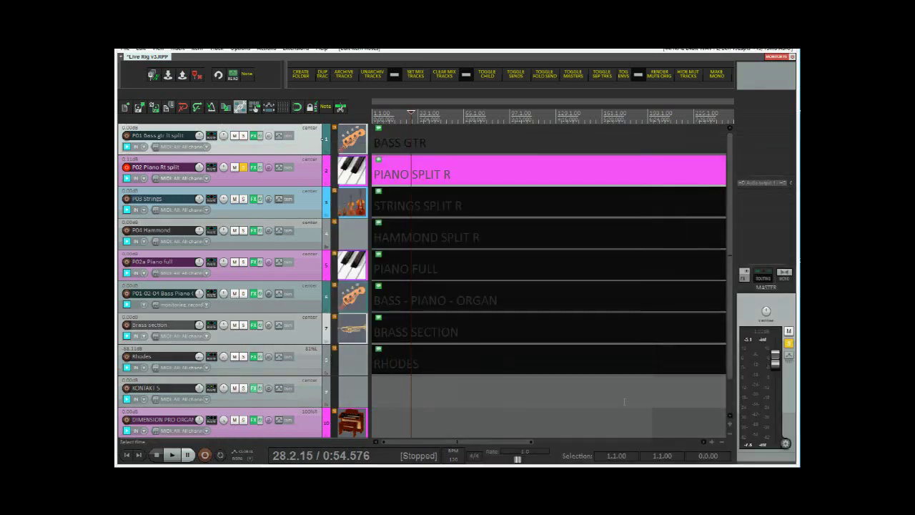